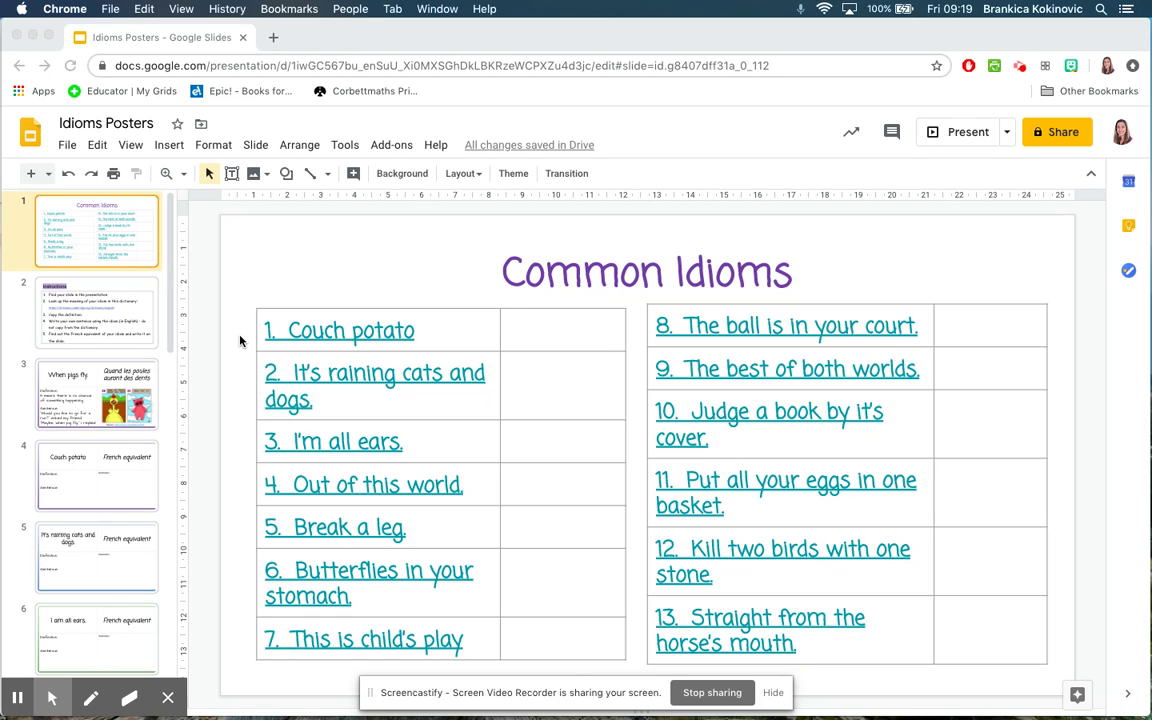
Add the missing 's' so the example sentence reads 'when pigs fly', then view the Instructions slide
left_click(93, 352)
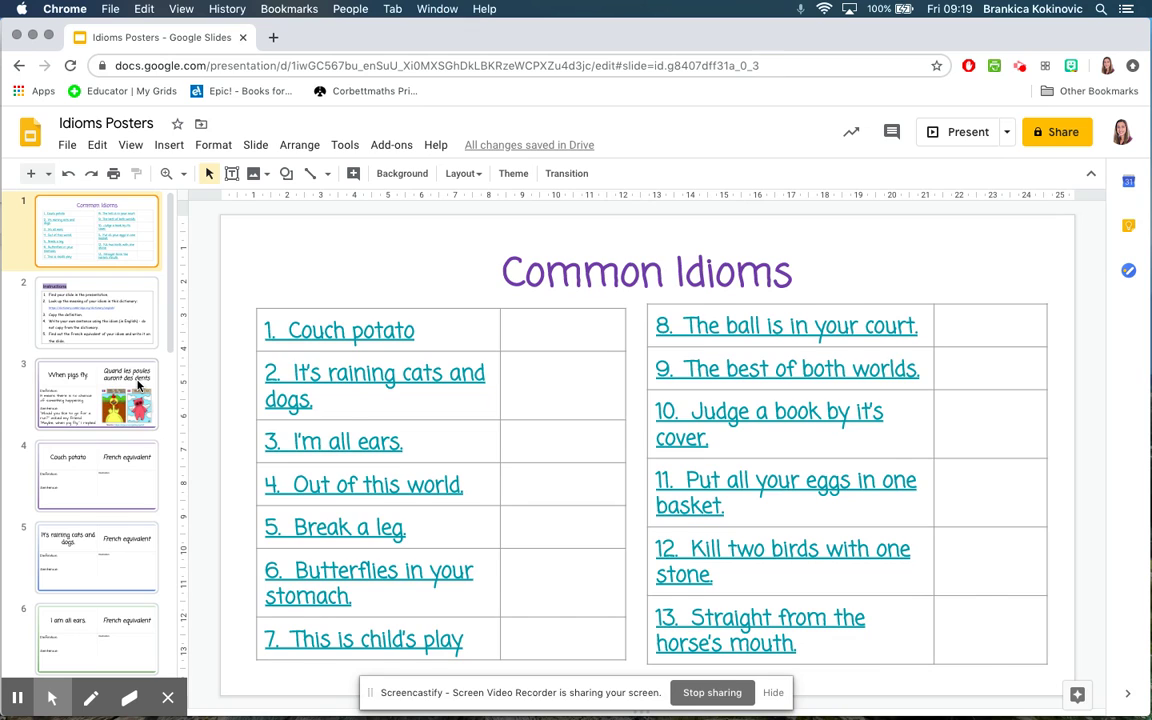
left_click(108, 388)
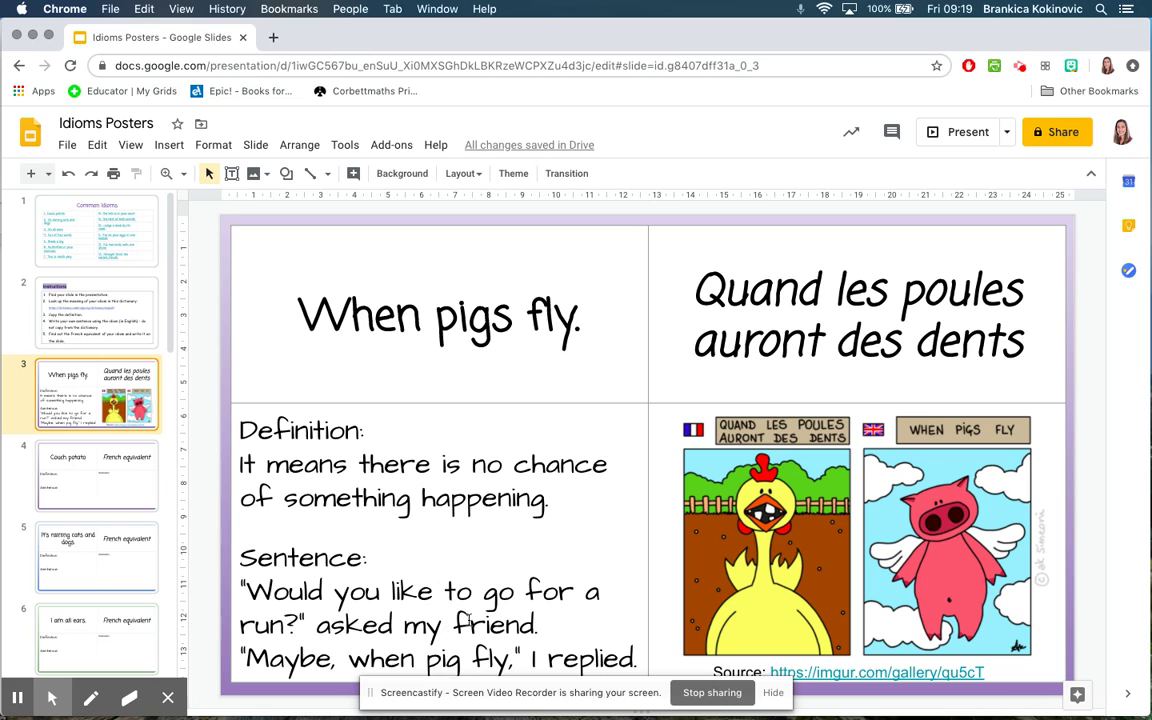
left_click(474, 660)
type("s")
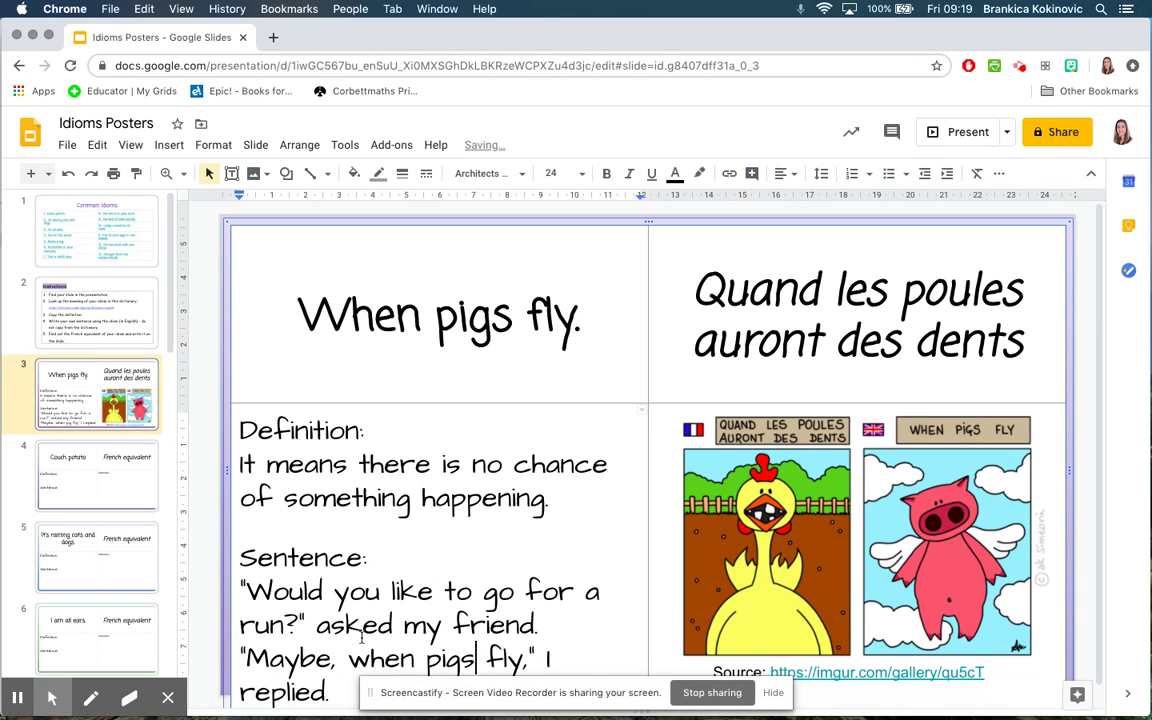
left_click(192, 540)
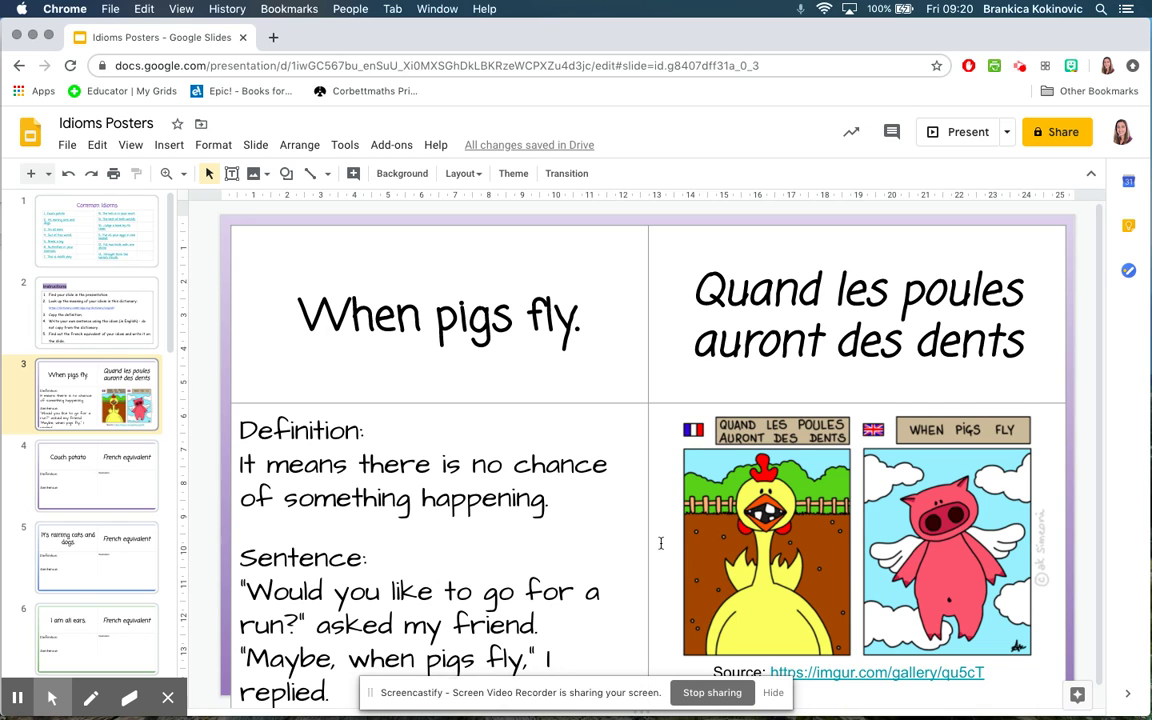
left_click(67, 326)
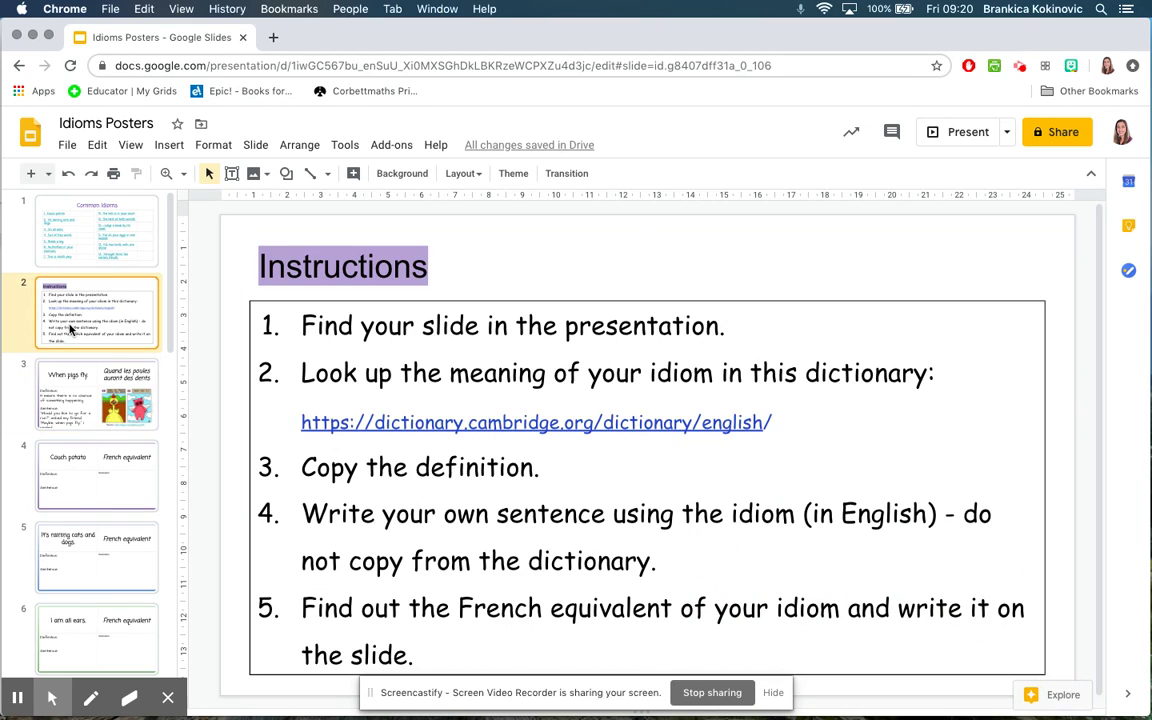
Open the Instructions slide's Cambridge Dictionary link in a new browser tab
left_click(94, 212)
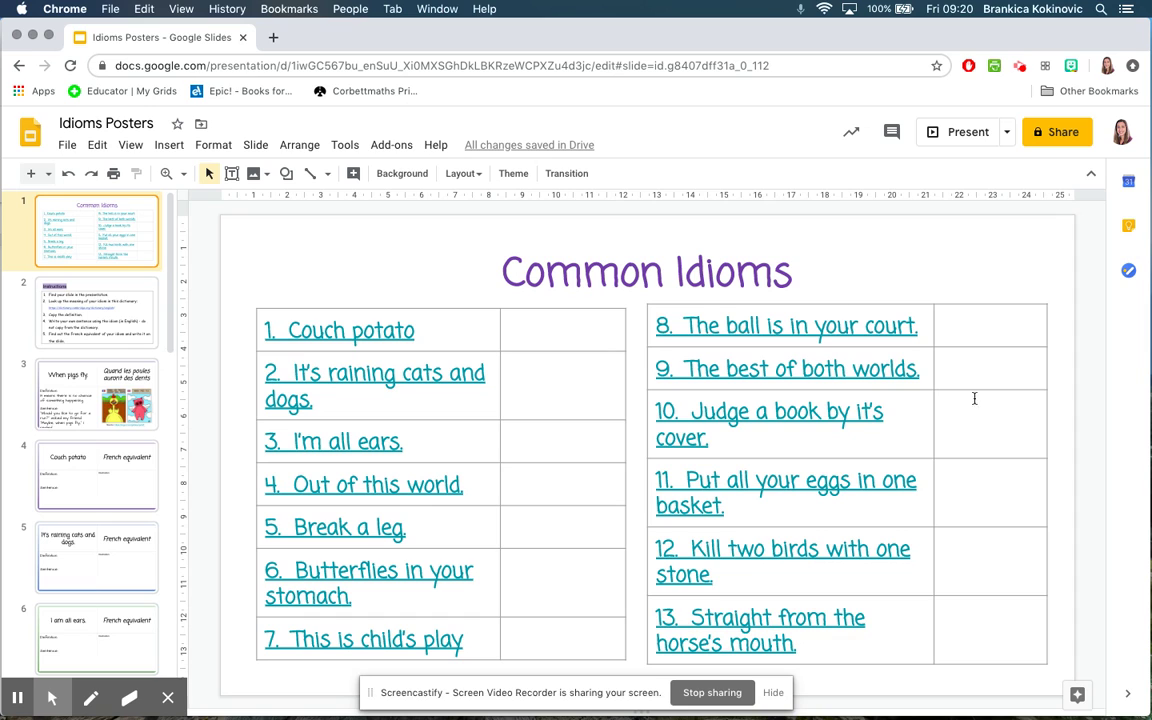
left_click(97, 321)
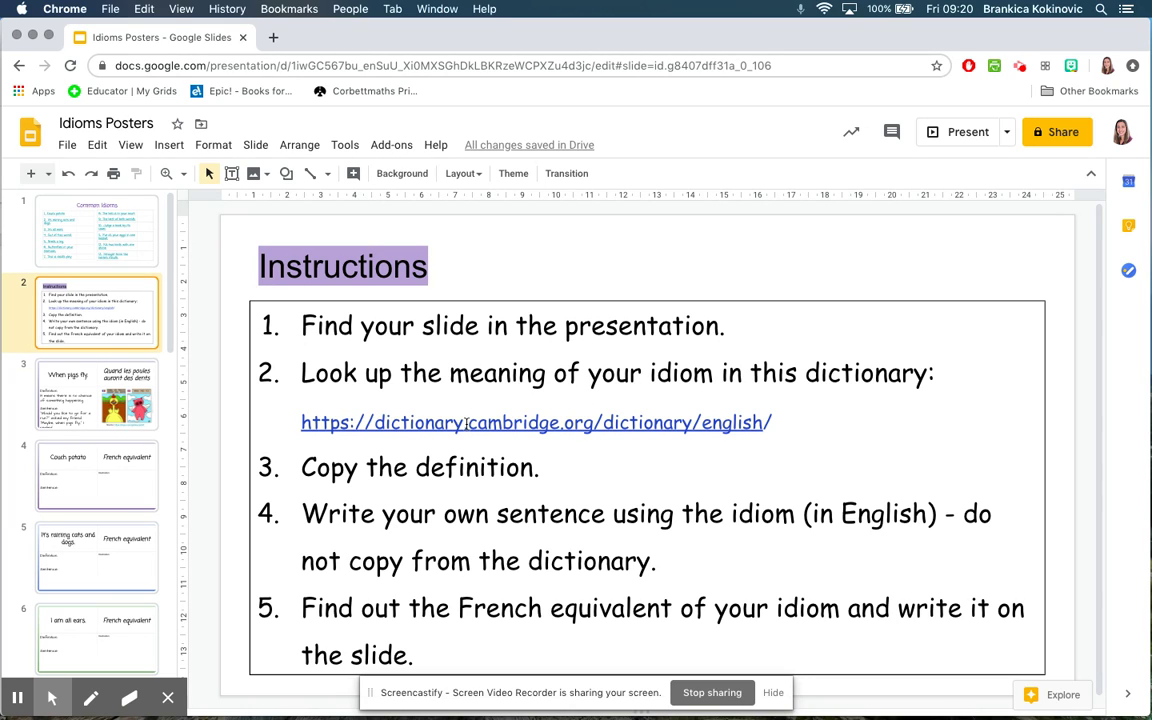
left_click(466, 423)
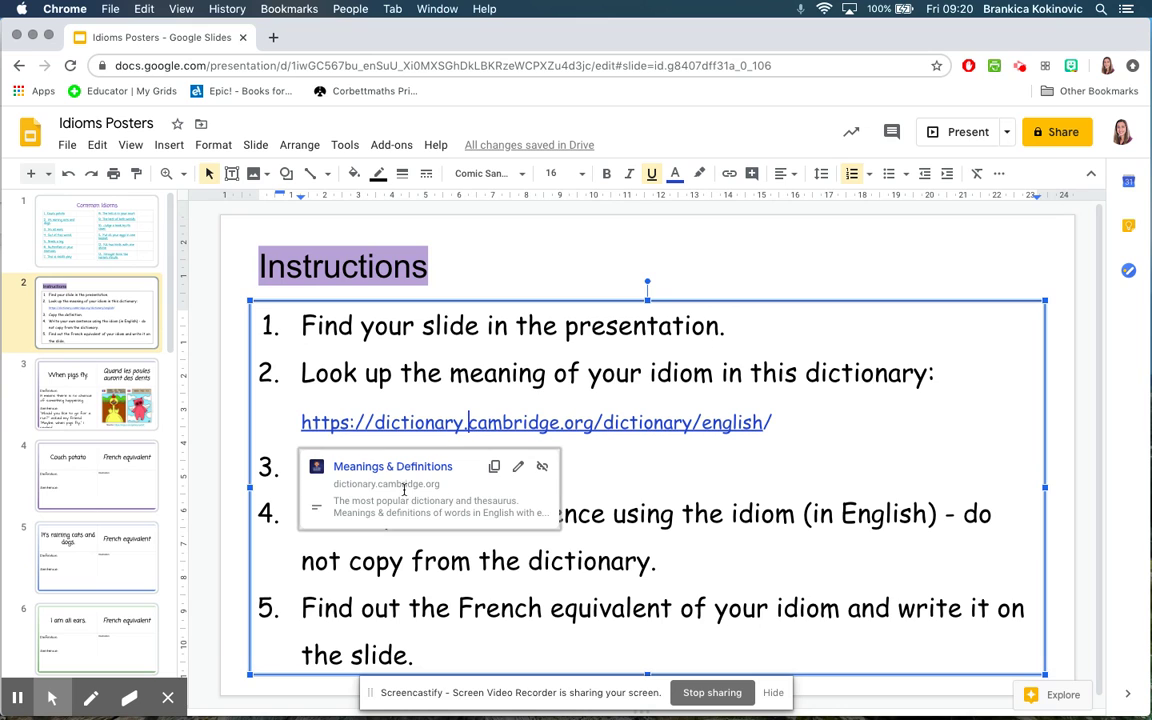
left_click(358, 467)
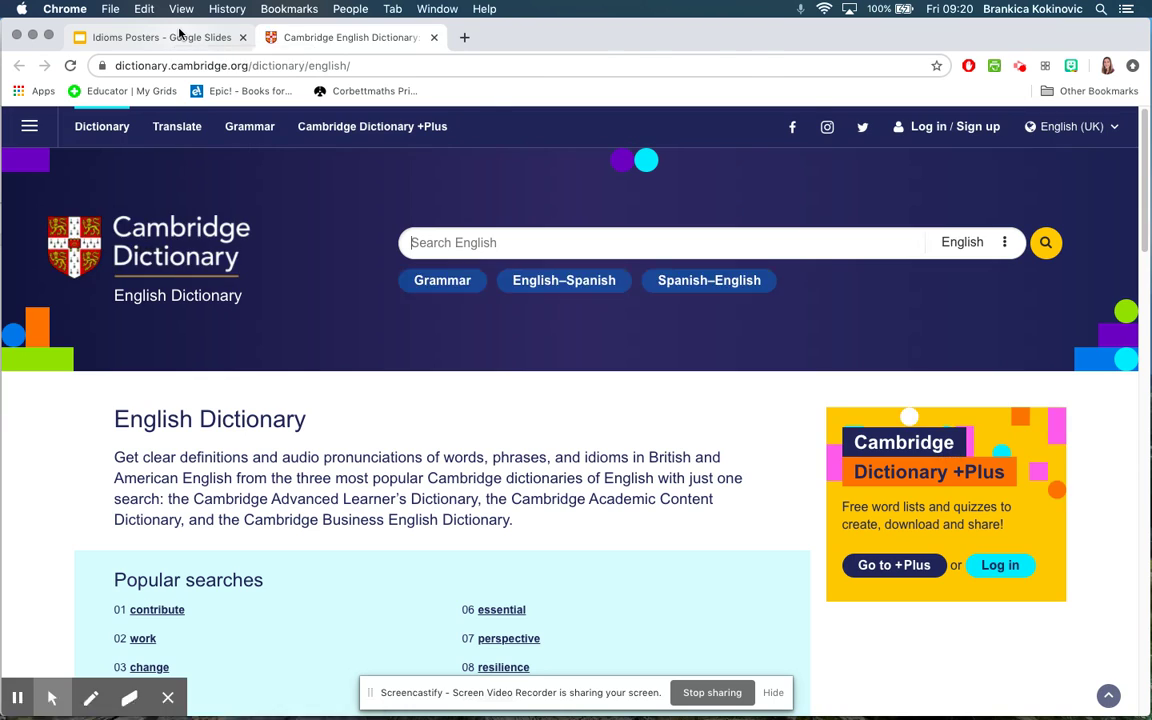
Back in the deck, glance at the Couch potato slide and return to Instructions
left_click(164, 36)
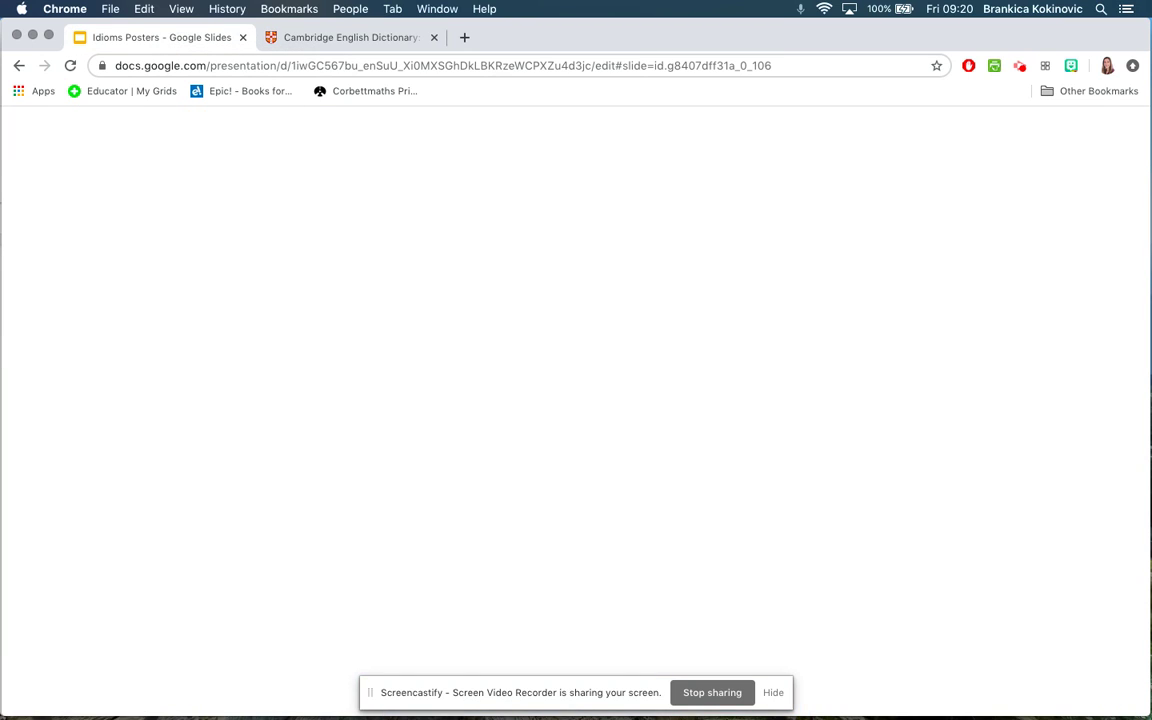
left_click(112, 465)
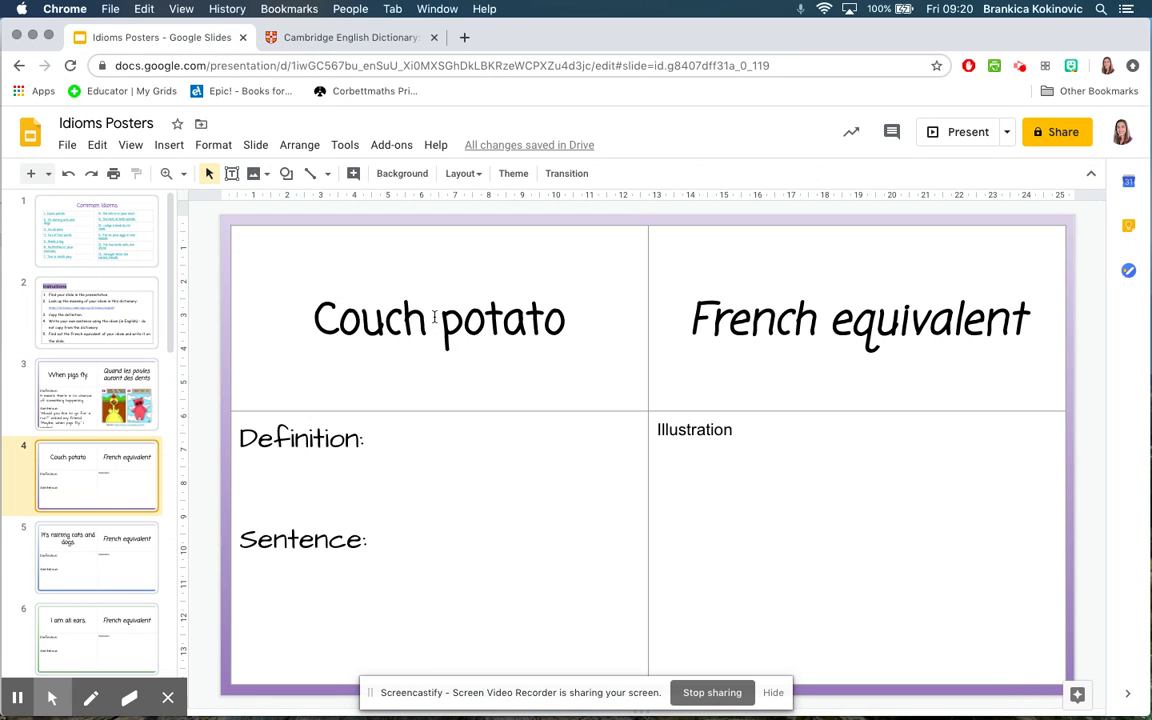
left_click(73, 276)
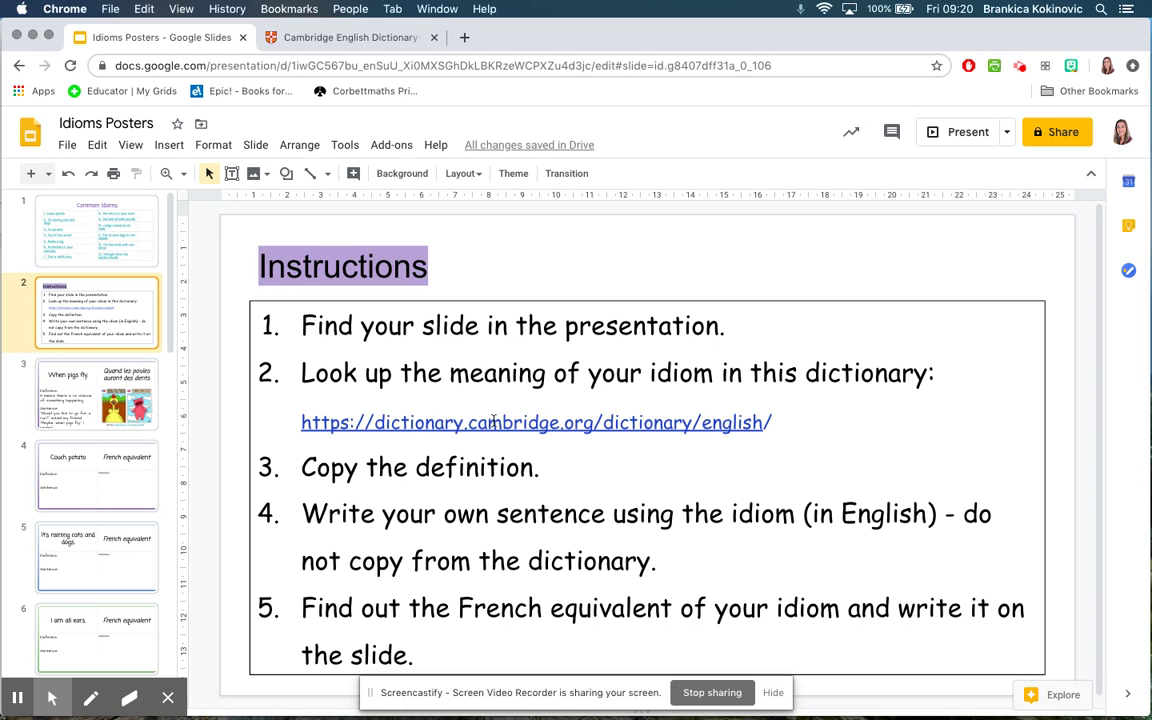
Look up 'couch potato' in Cambridge Dictionary, then return to the Idioms Posters deck
left_click(352, 38)
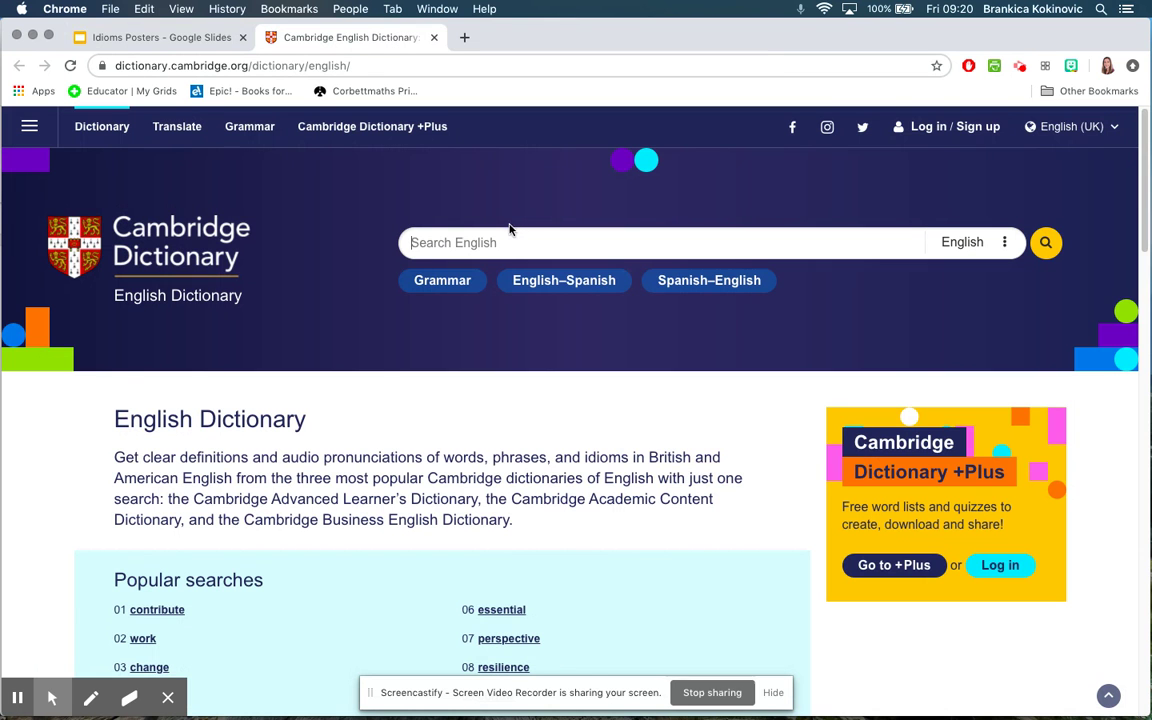
type("co")
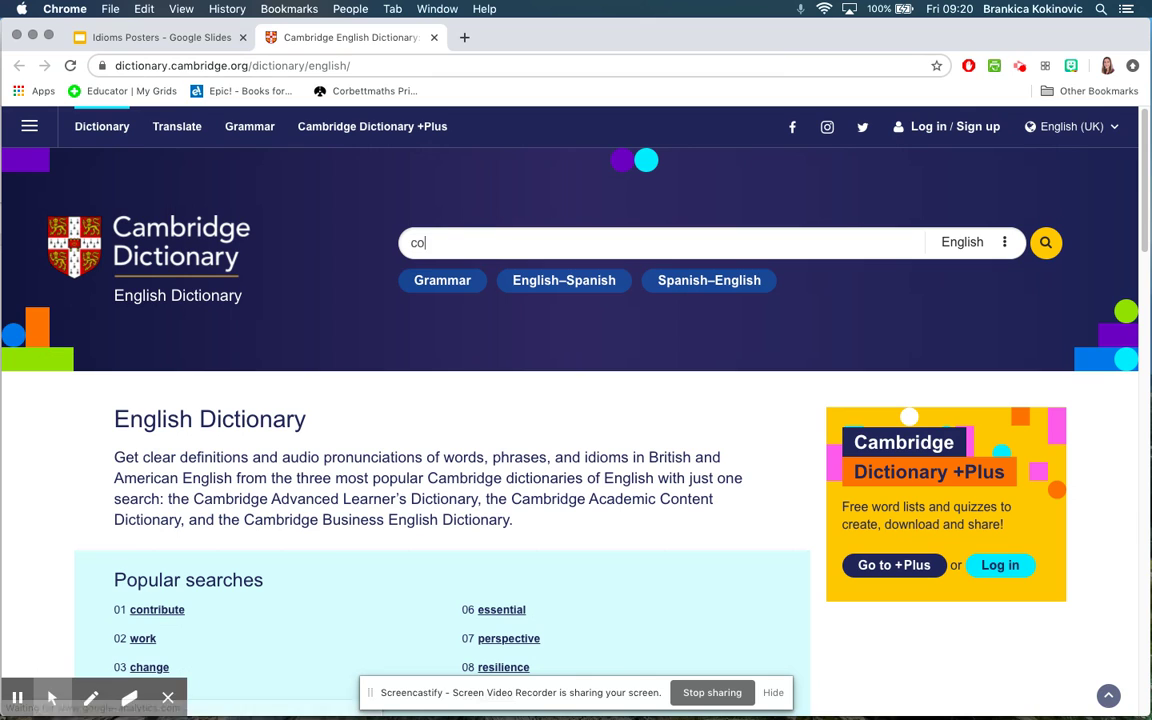
type("uch potato")
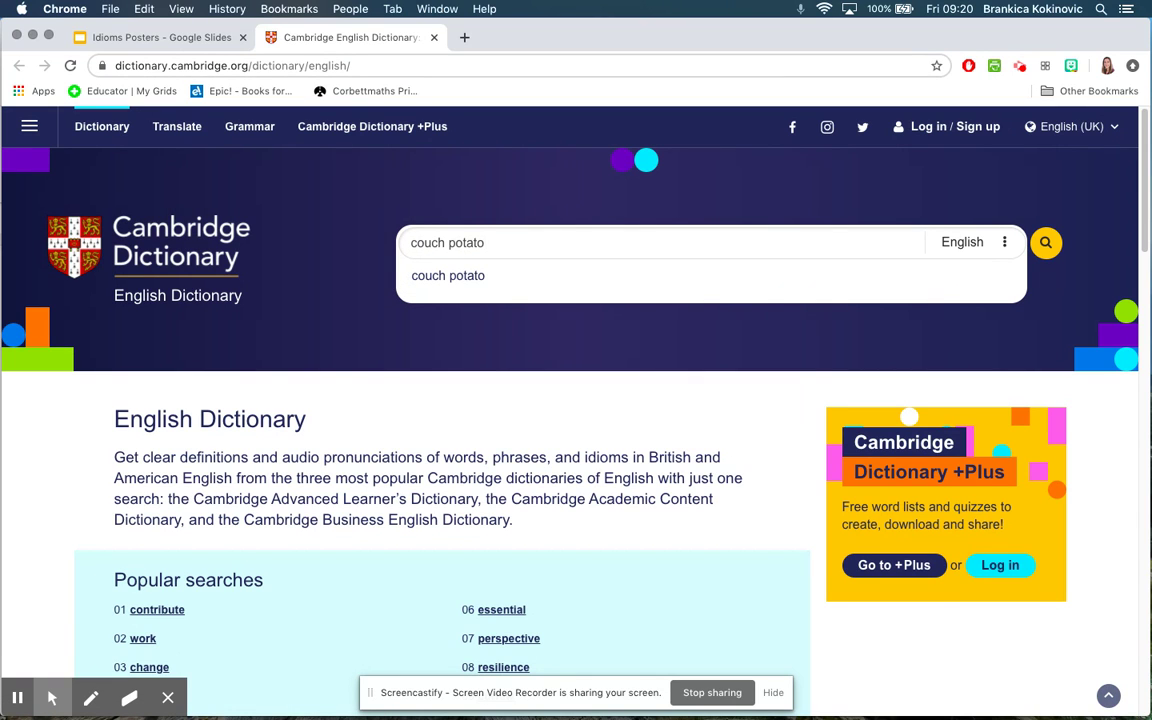
left_click(436, 275)
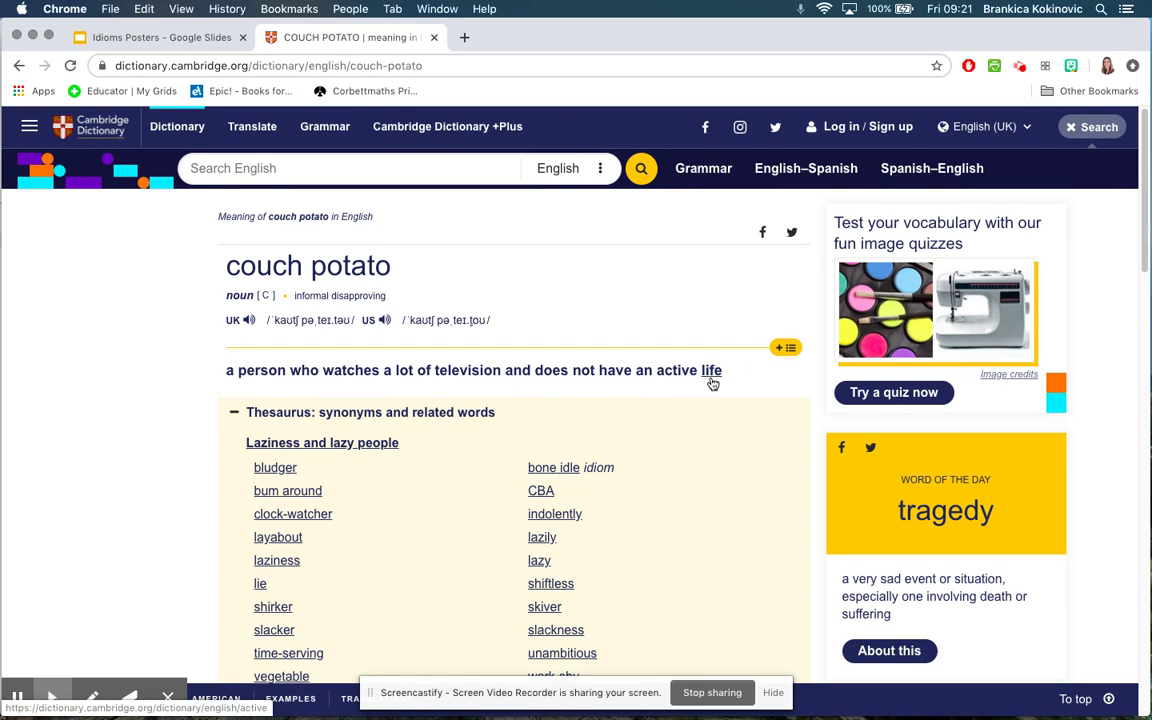
left_click(163, 37)
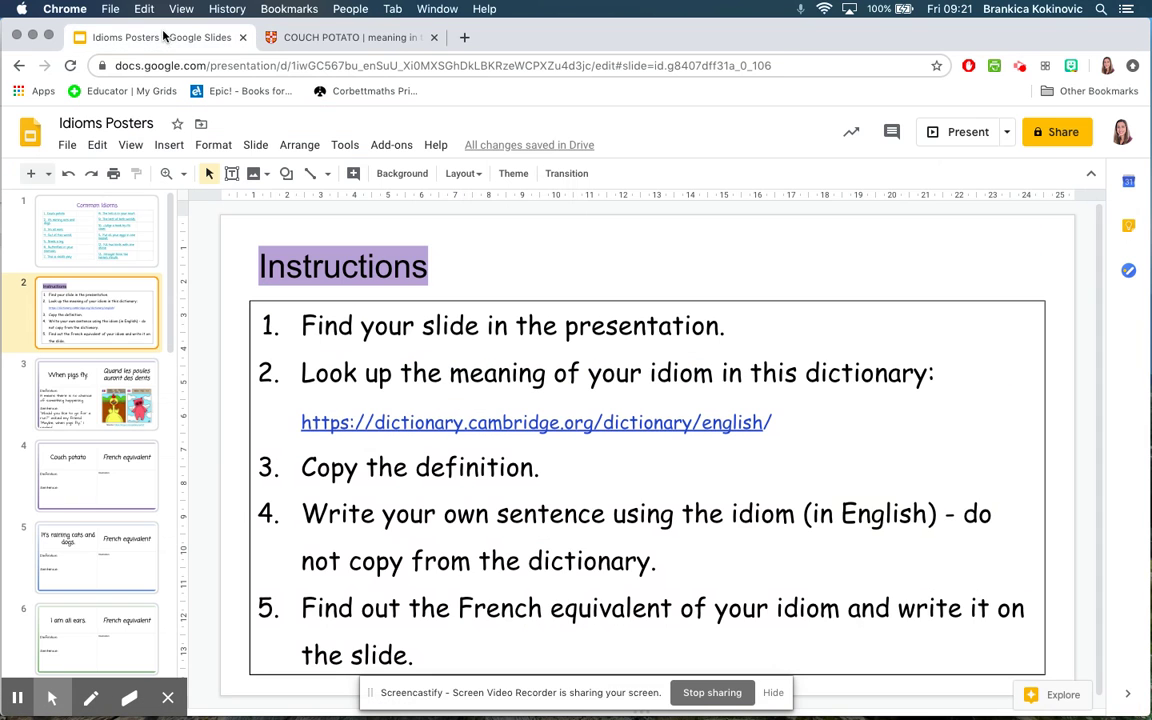
On the Couch potato slide, add 'A person who ...' on a new line under Definition
left_click(55, 455)
left_click(390, 450)
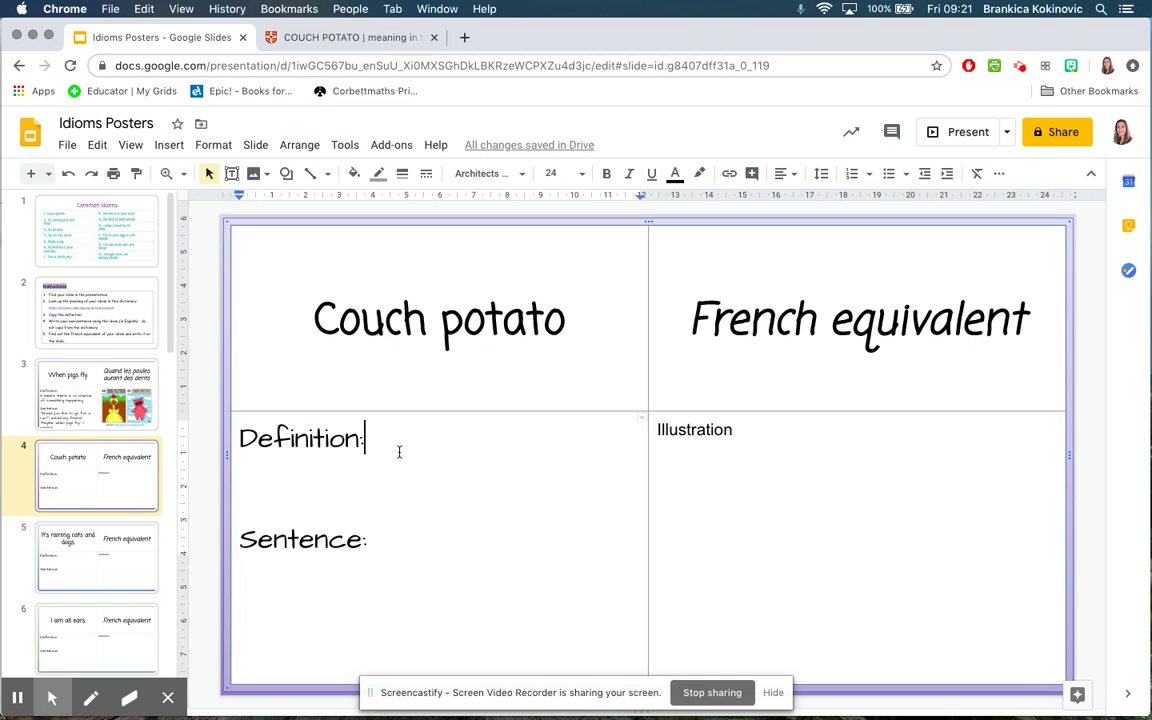
key("Return")
type("A person who ...")
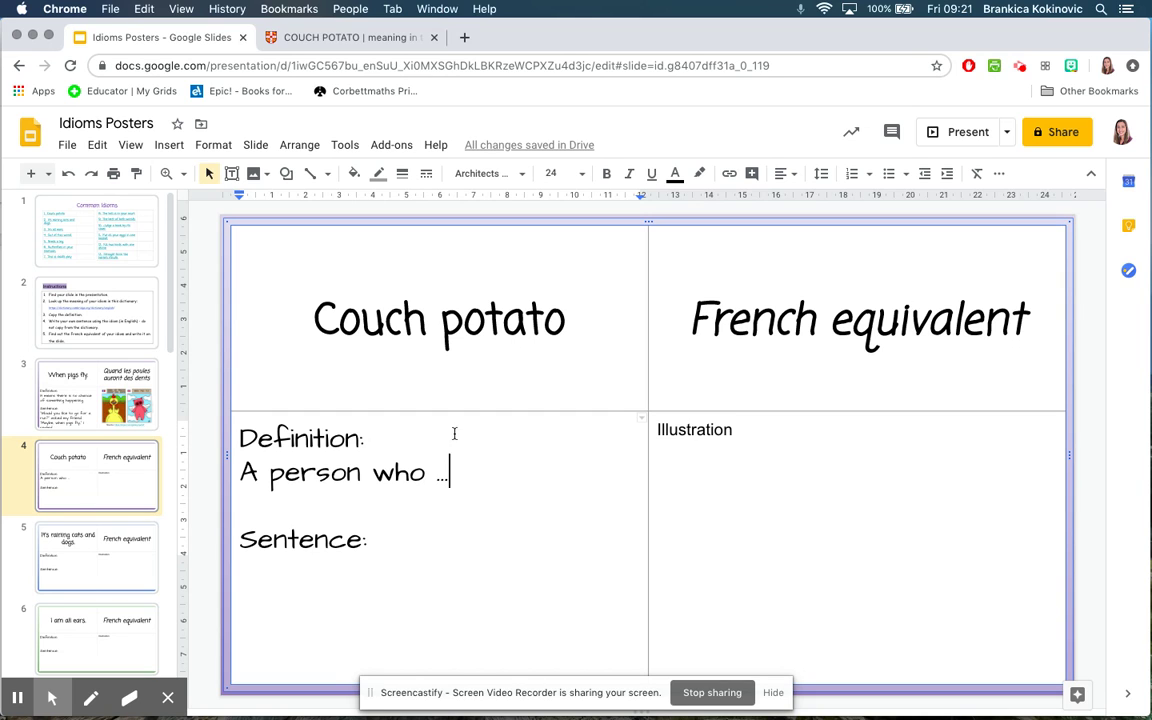
After rereading the Instructions, add an empty line under the Sentence heading on the Couch potato slide
left_click(81, 305)
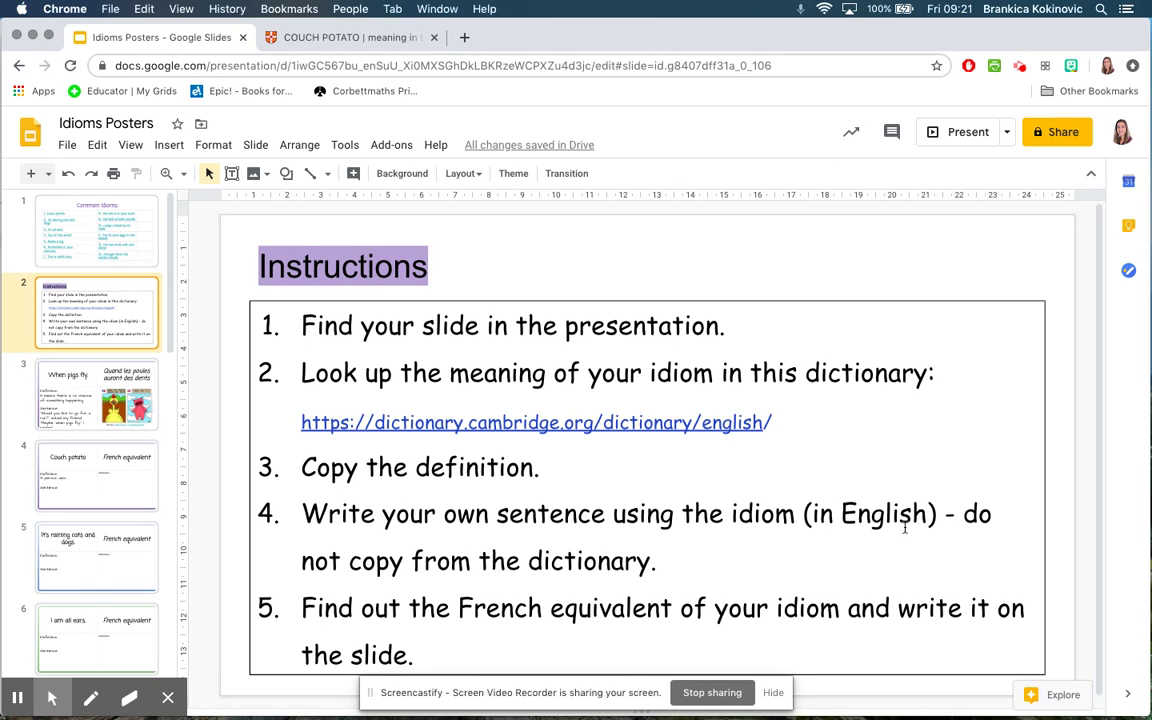
left_click(115, 457)
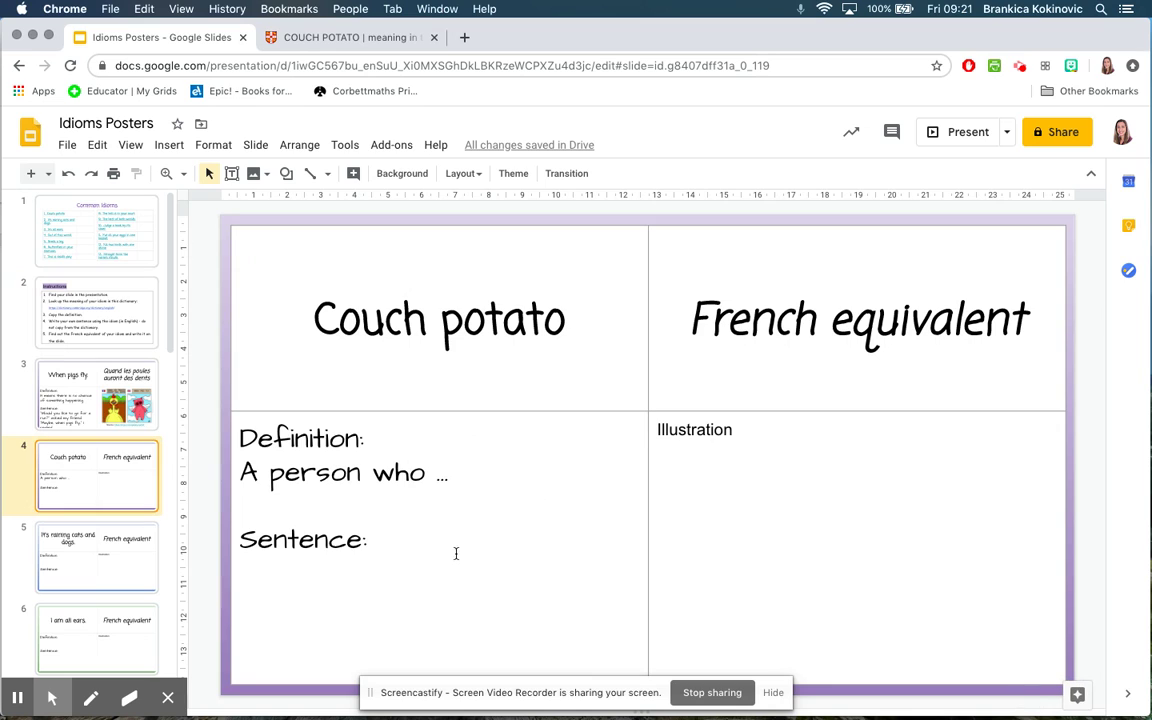
left_click(360, 571)
left_click(323, 586)
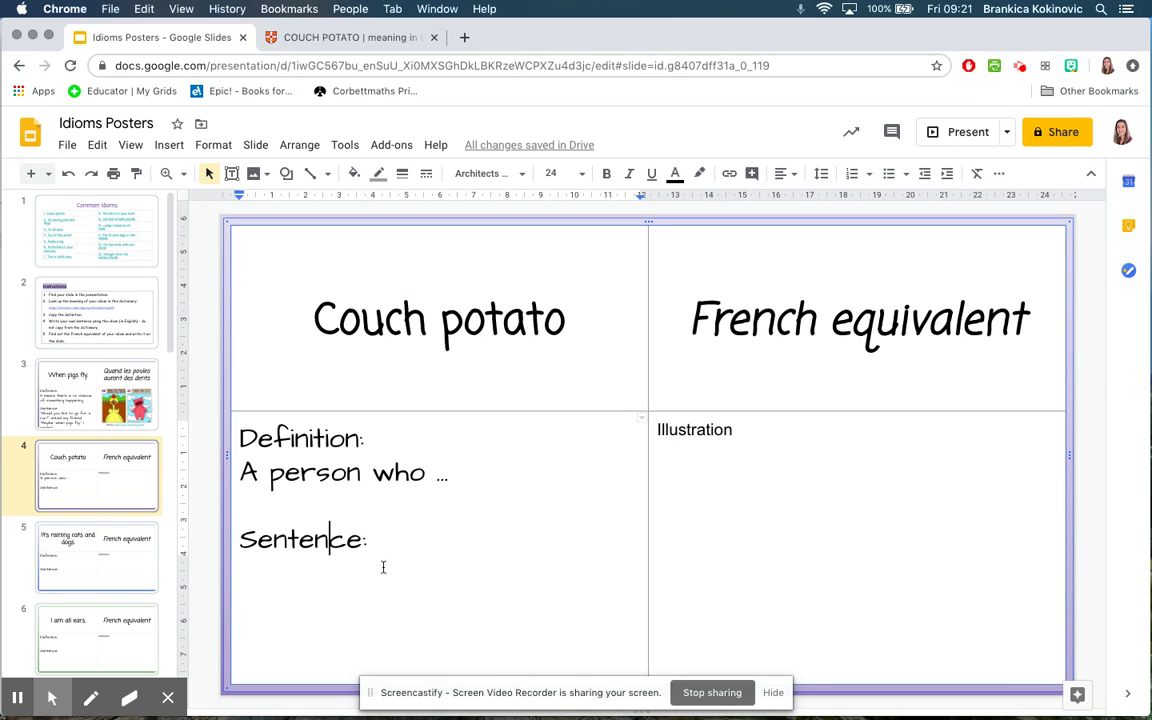
left_click(411, 545)
key("Return")
left_click(134, 293)
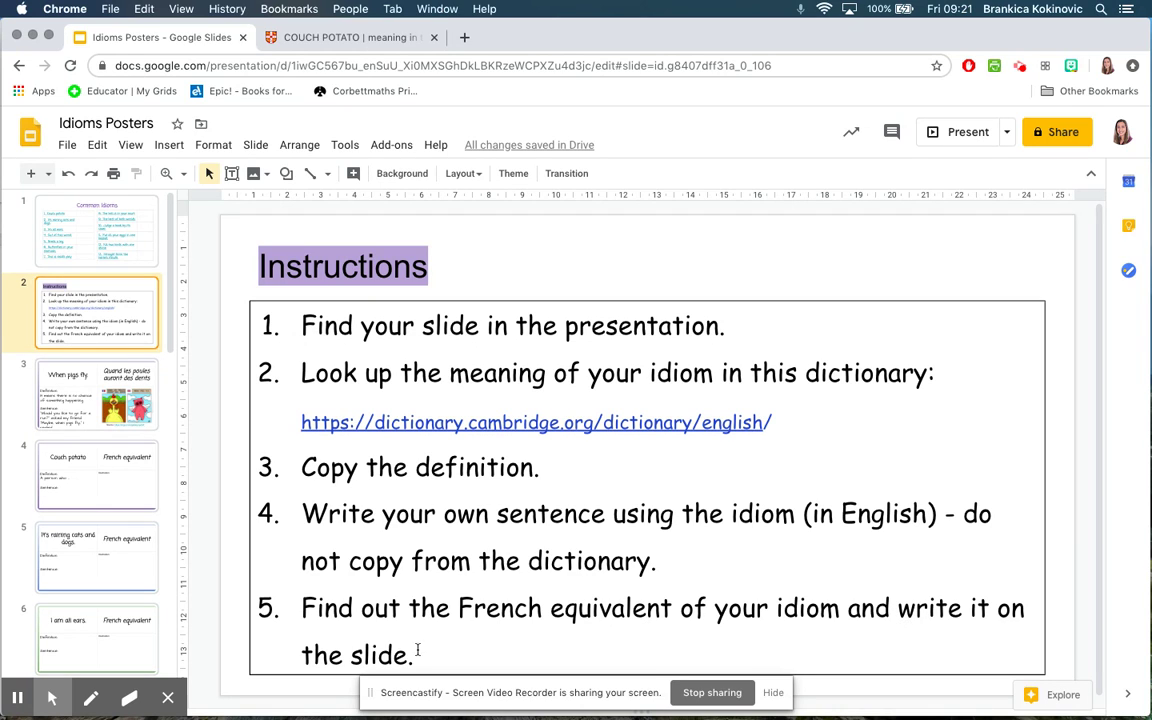
left_click(116, 453)
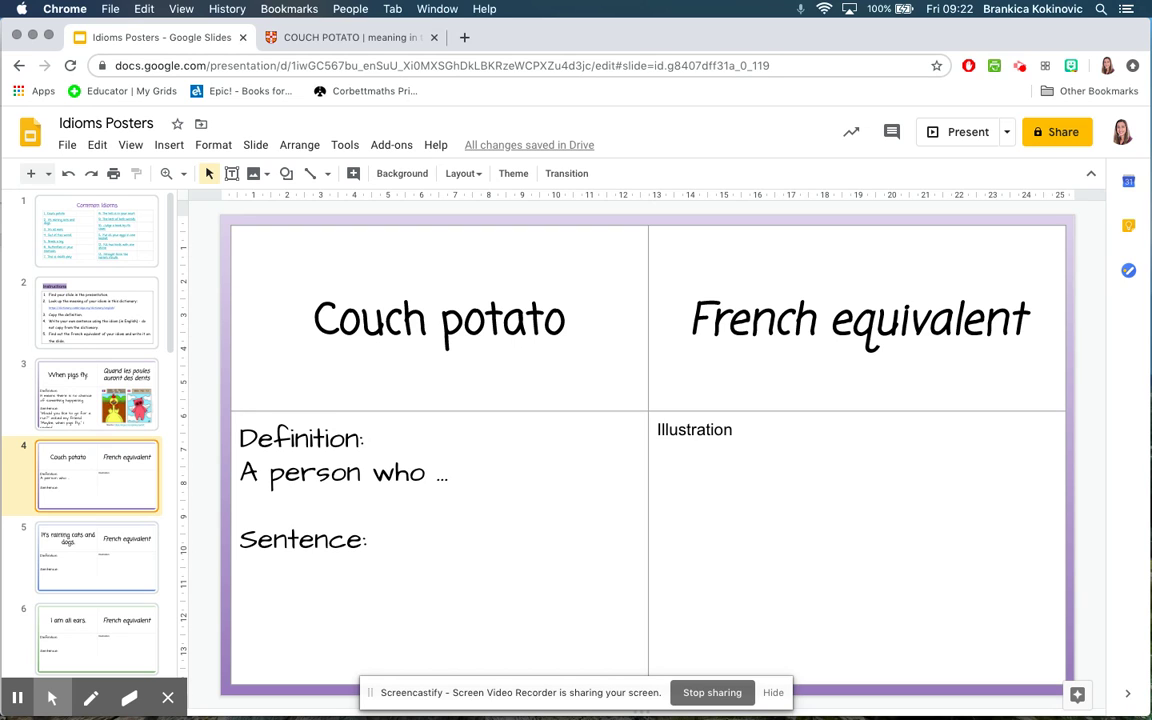
Compare the Couch potato poster with the When pigs fly example, then move to the 'It's raining cats and dogs.' poster
left_click(37, 371)
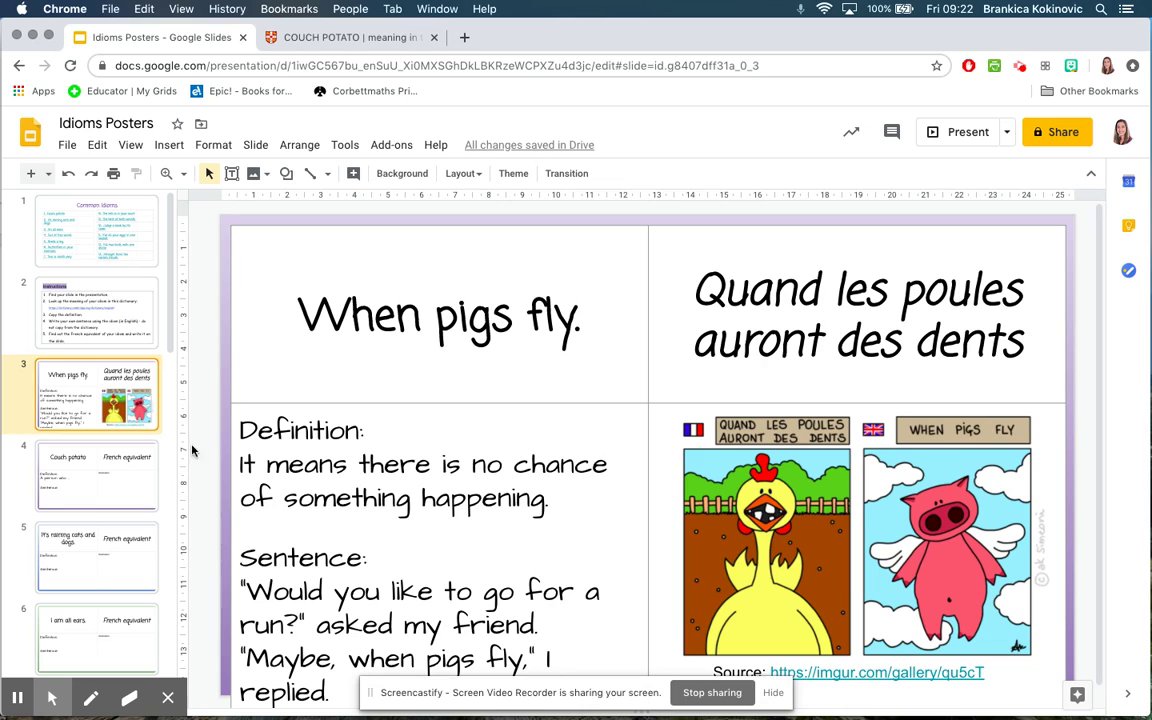
left_click(112, 499)
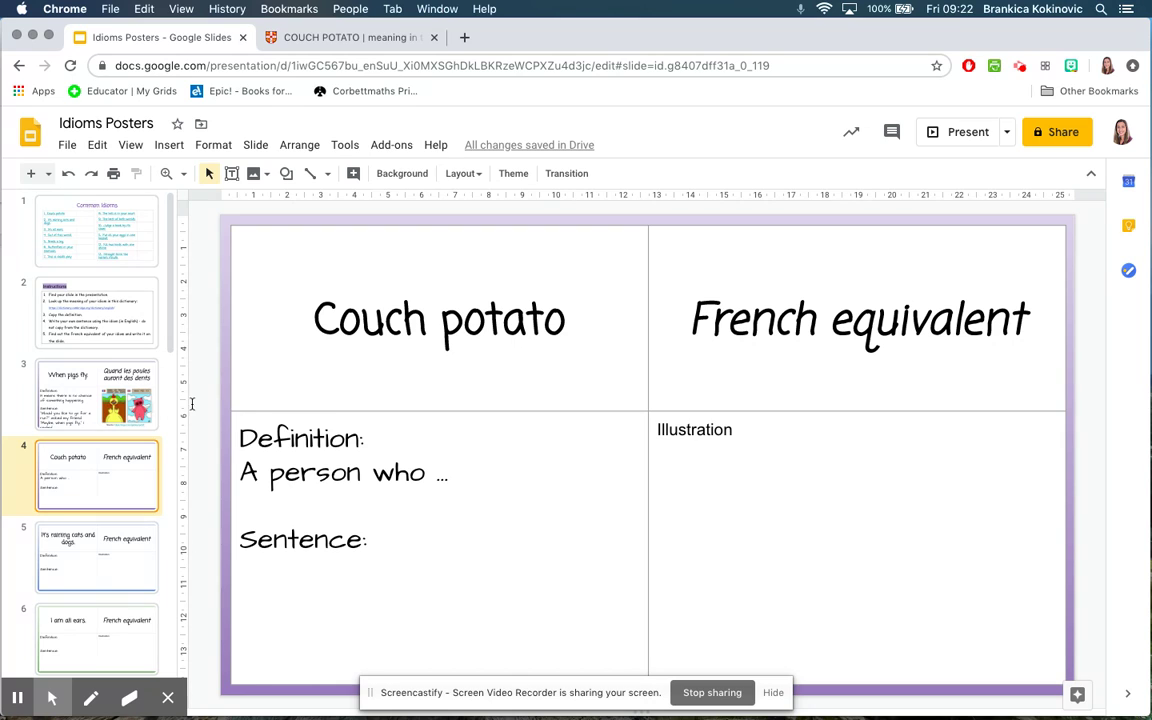
left_click(90, 385)
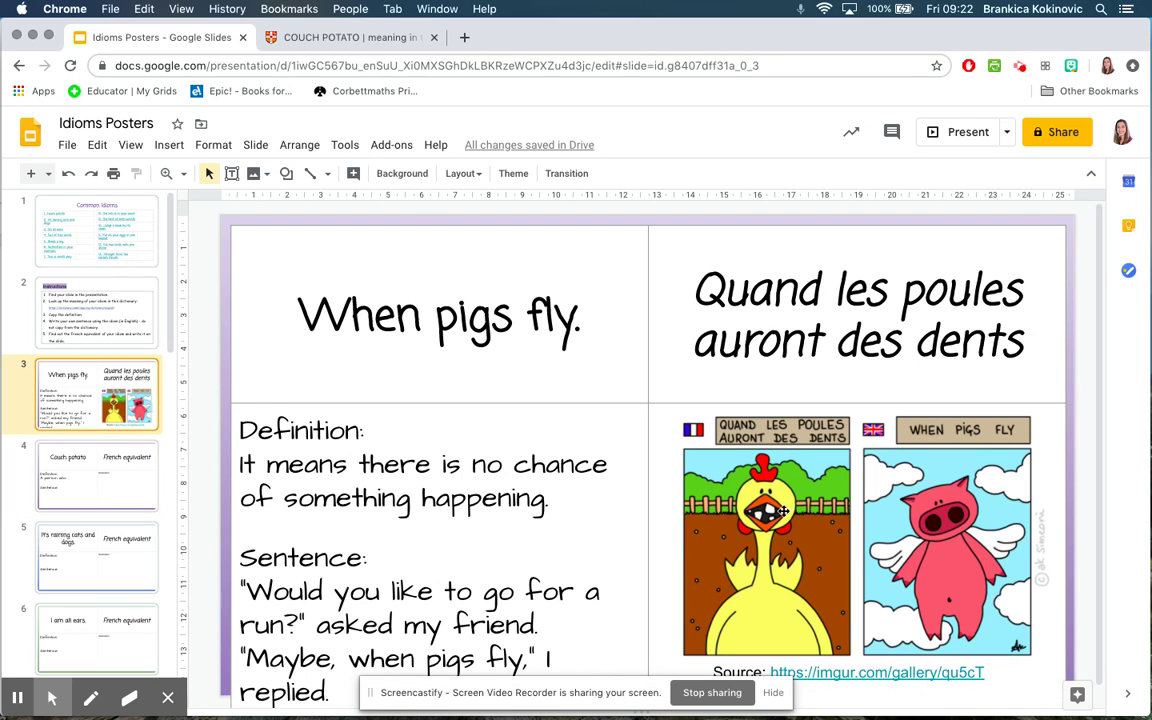
left_click(89, 446)
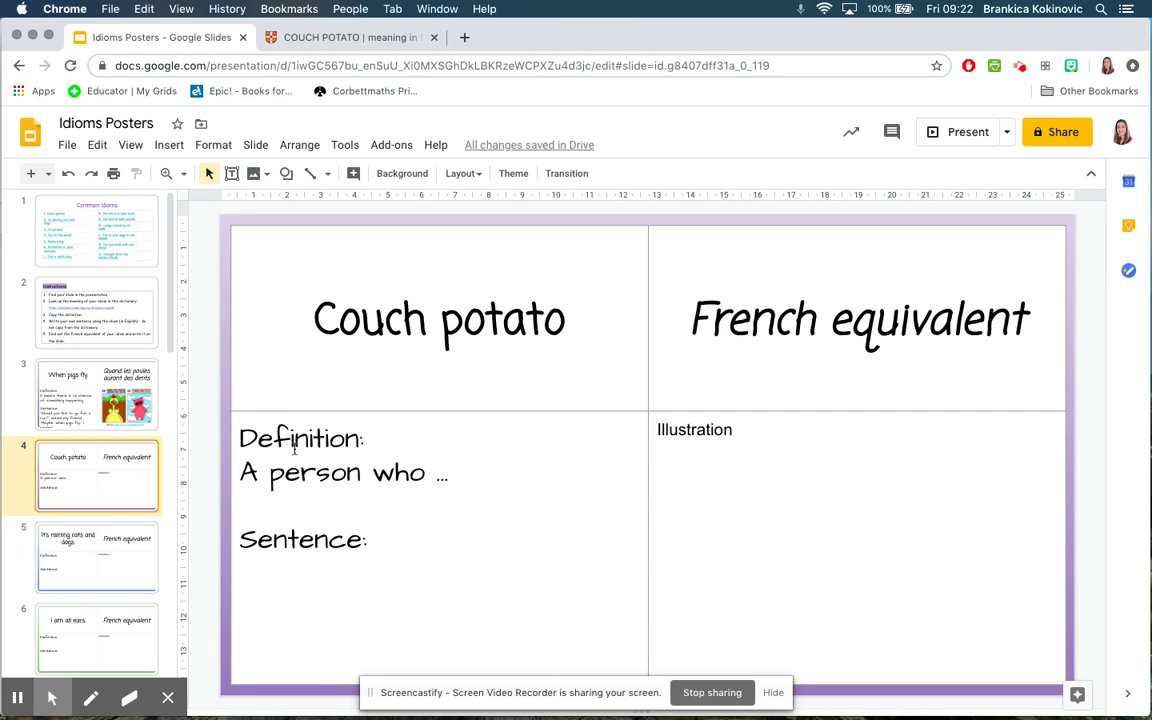
left_click(83, 593)
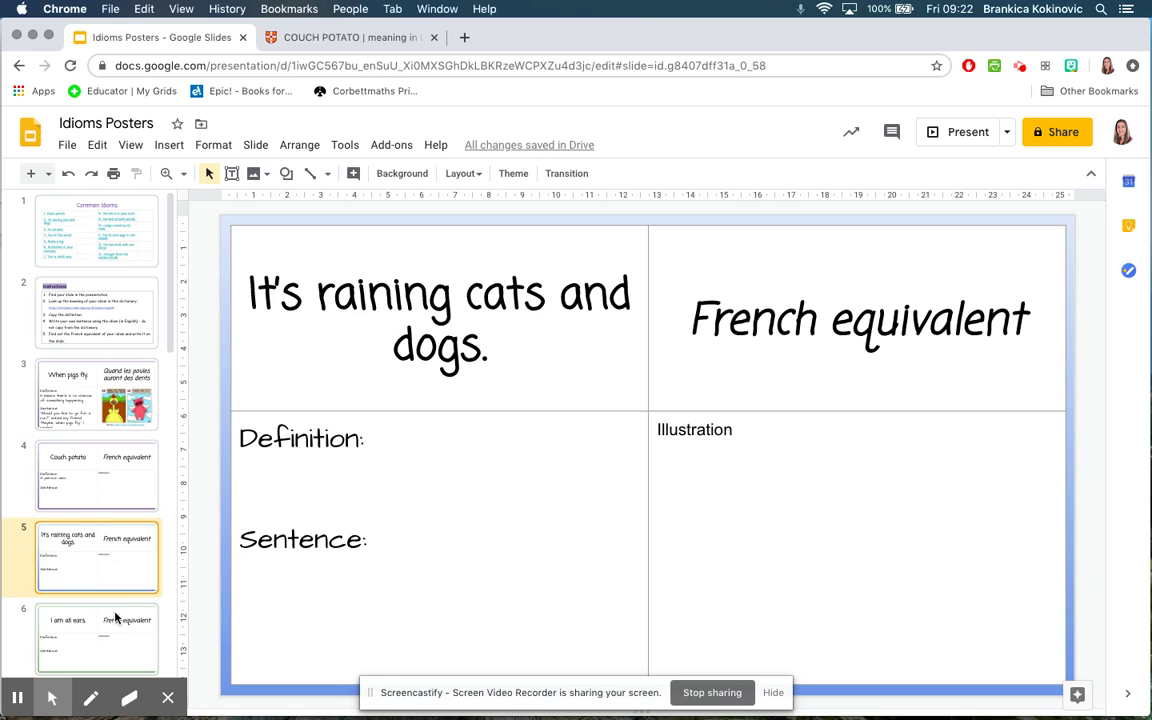
Page through the remaining idiom posters down to the 'Other interesting idioms' table slide
key("Down")
key("Down")
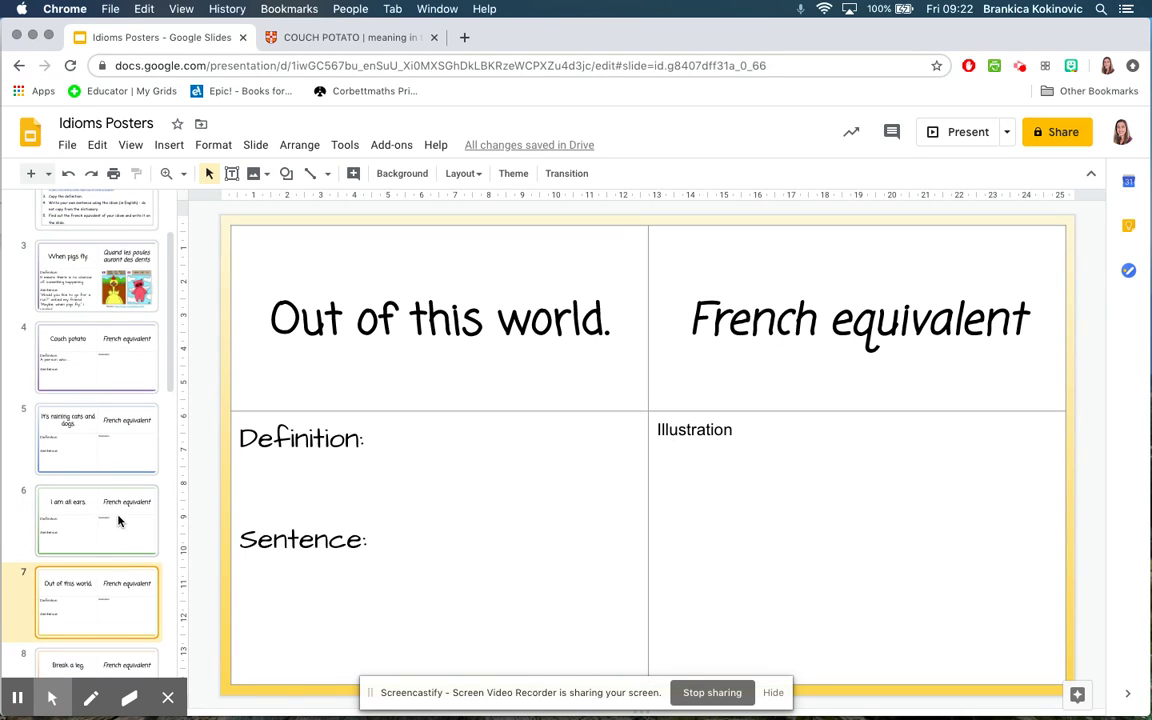
key("Down")
key("Down")
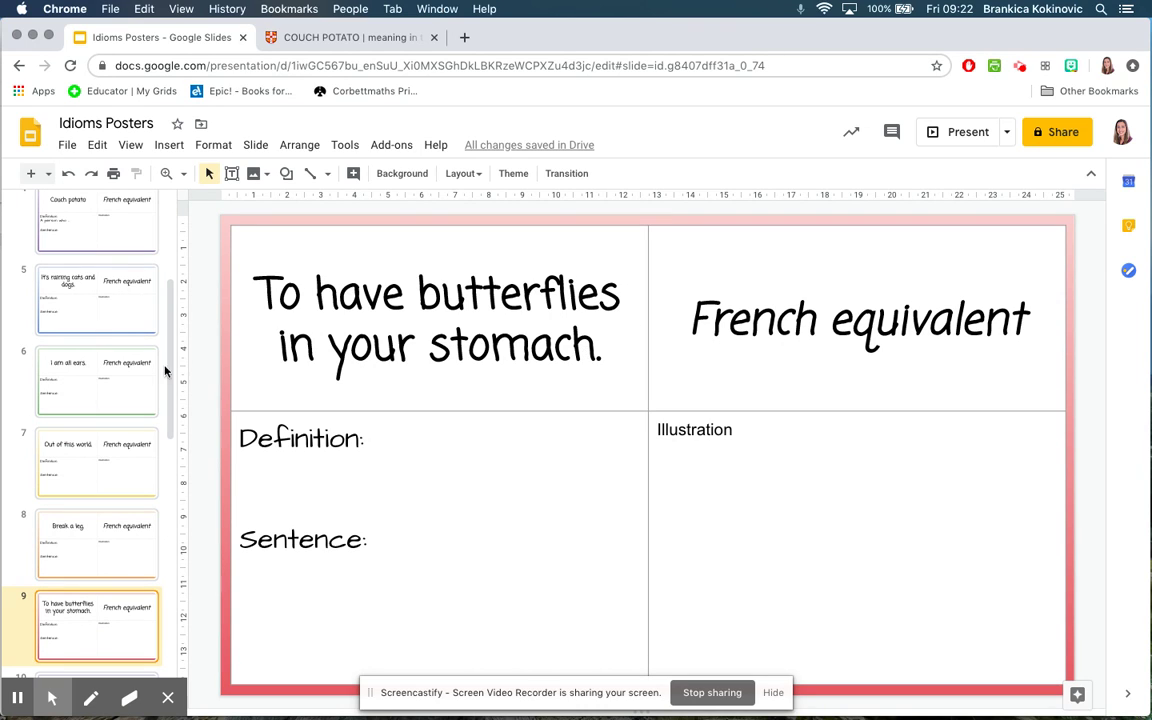
scroll(165, 370, "down", 3)
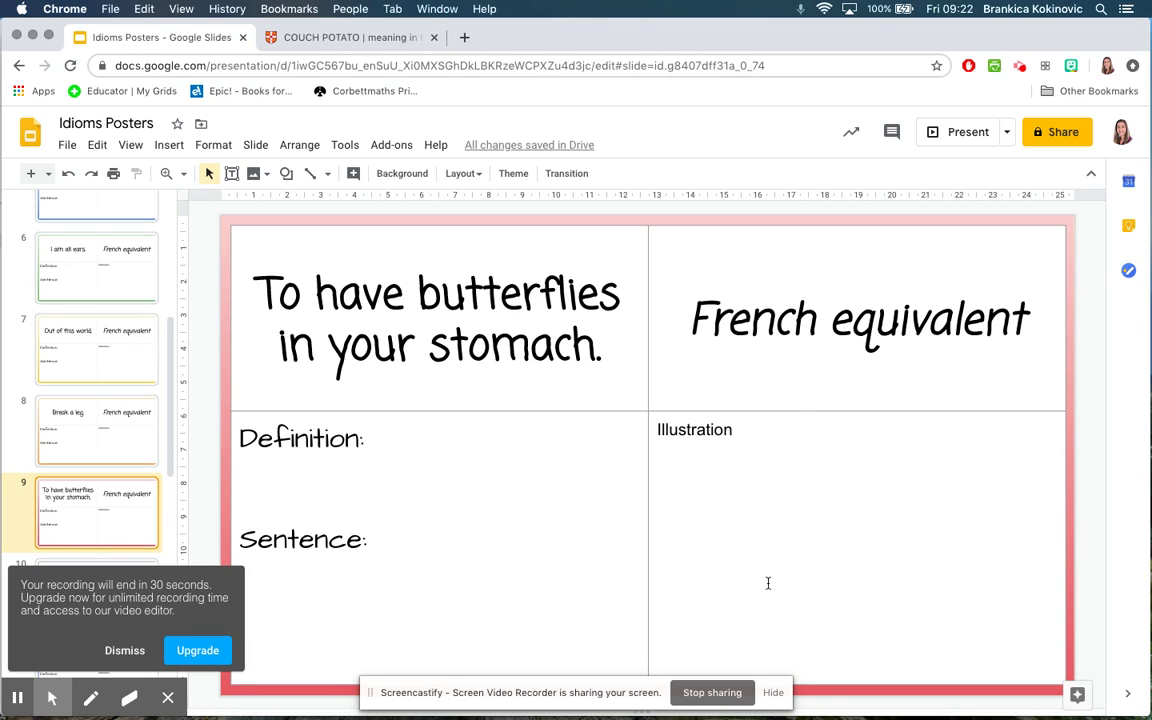
scroll(170, 467, "down", 1)
scroll(170, 467, "down", 5)
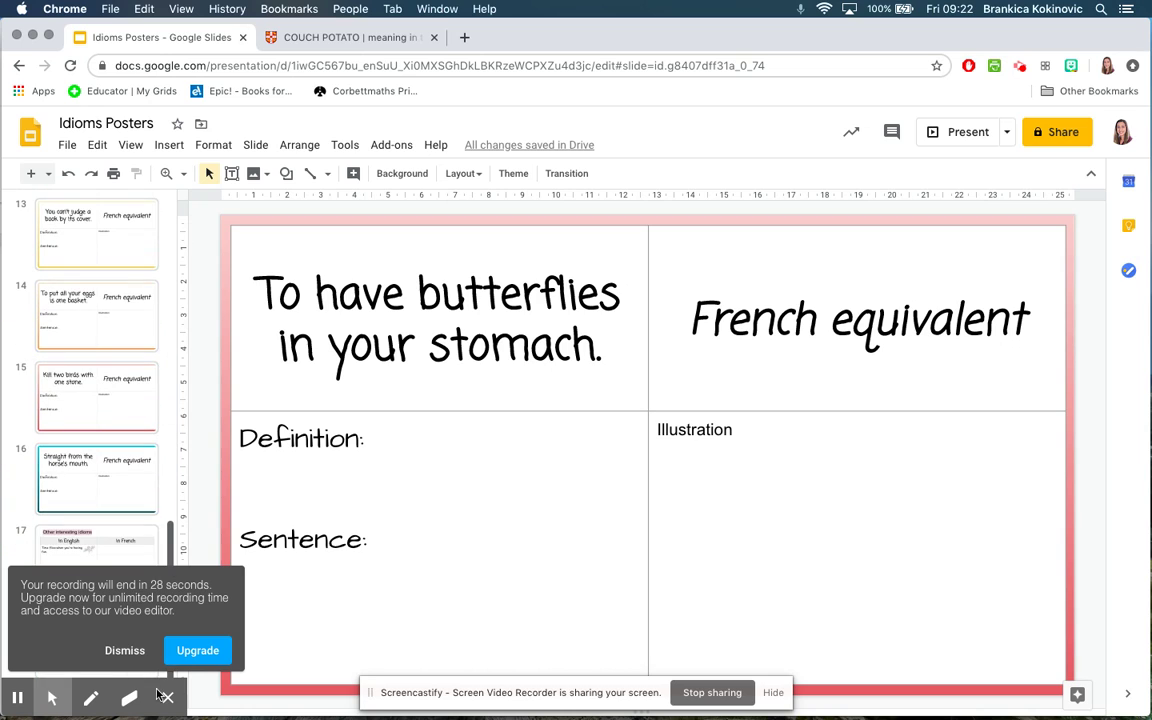
left_click(124, 650)
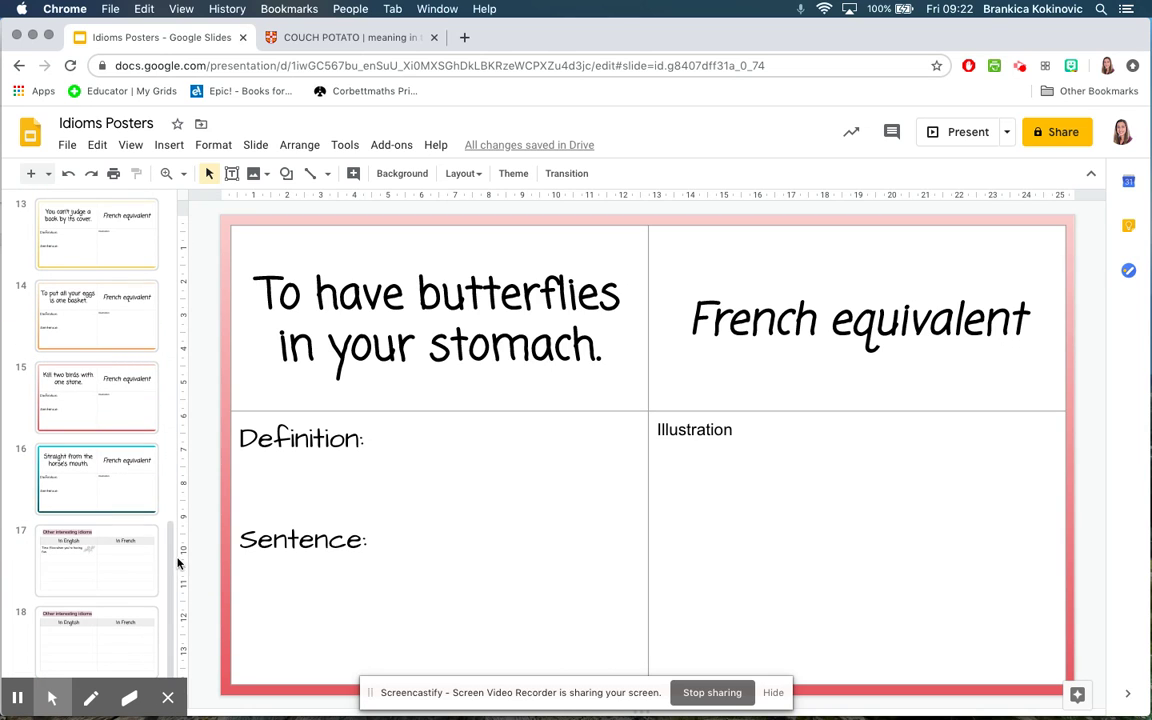
left_click(95, 522)
key("Down")
left_click(107, 576)
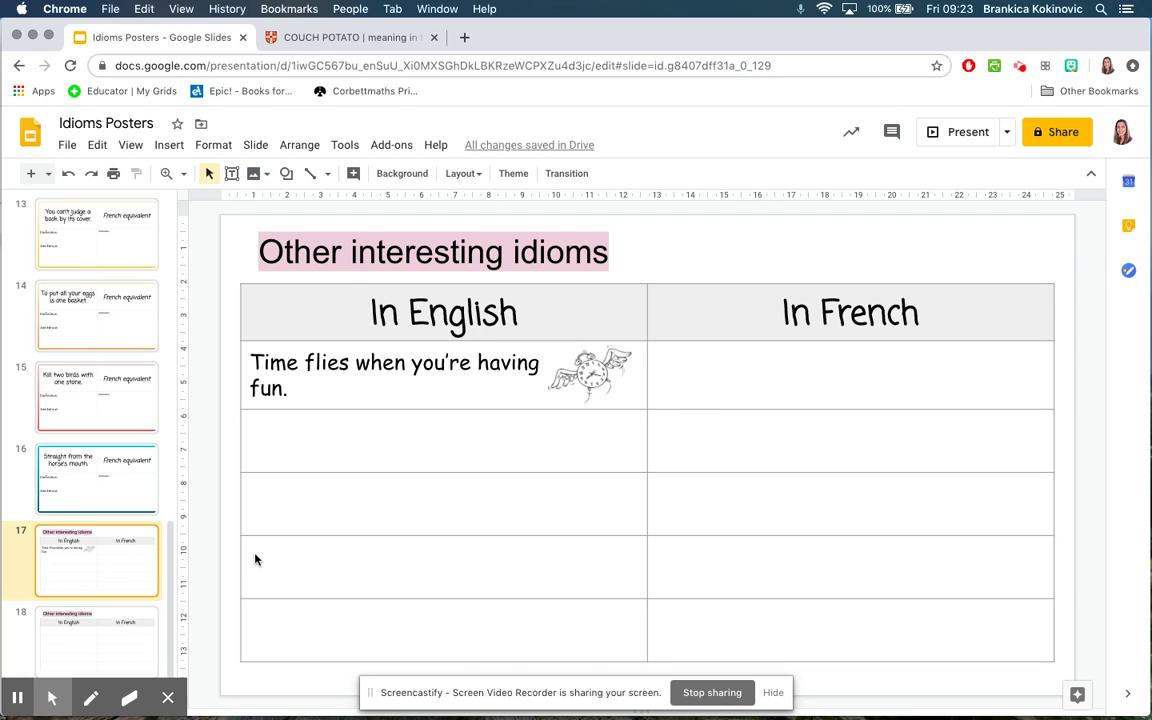